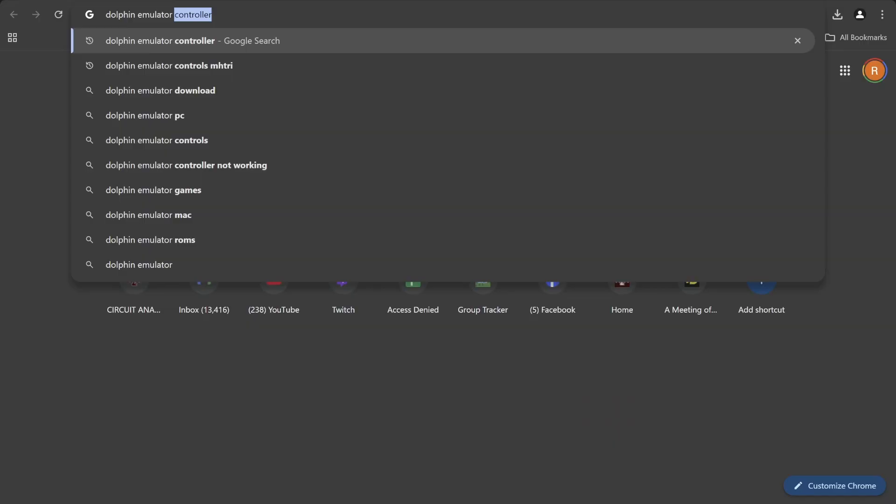
Search the web for dolphin emulator and download the Windows x64 build of release 2412 from dolphin-emu.org.
key("BackSpace")
key("Return")
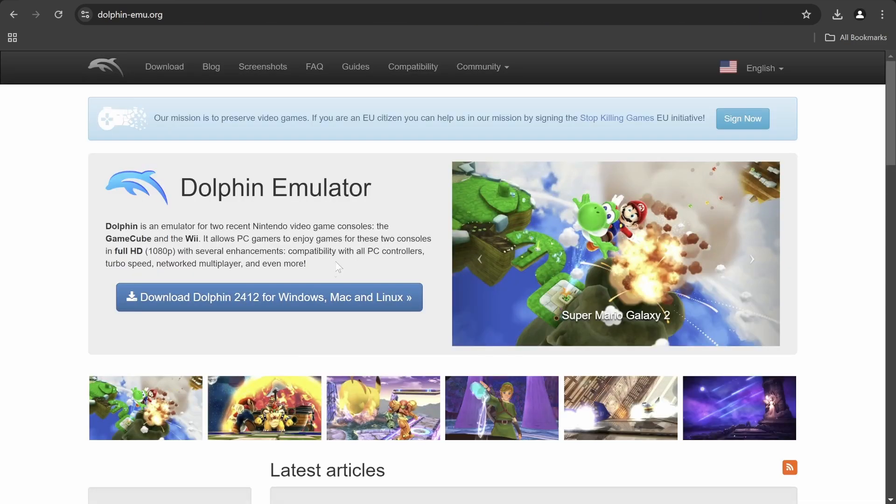
left_click(316, 301)
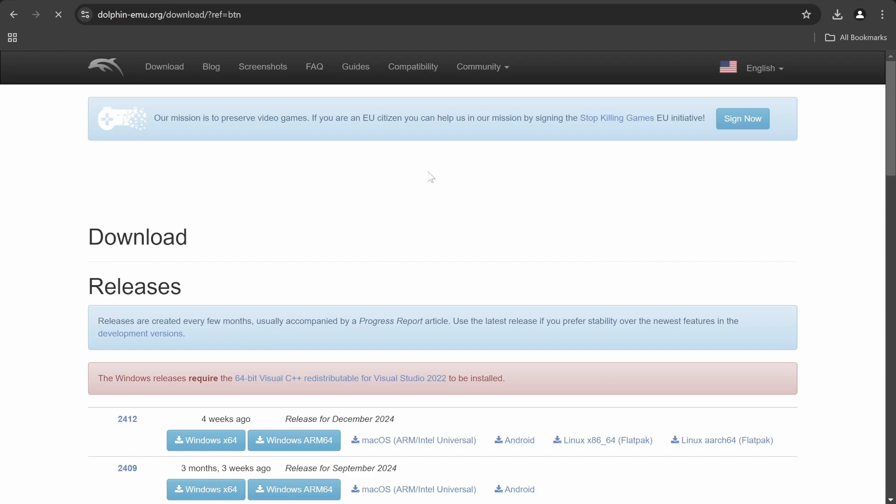
scroll(357, 296, "down", 1)
left_click(226, 381)
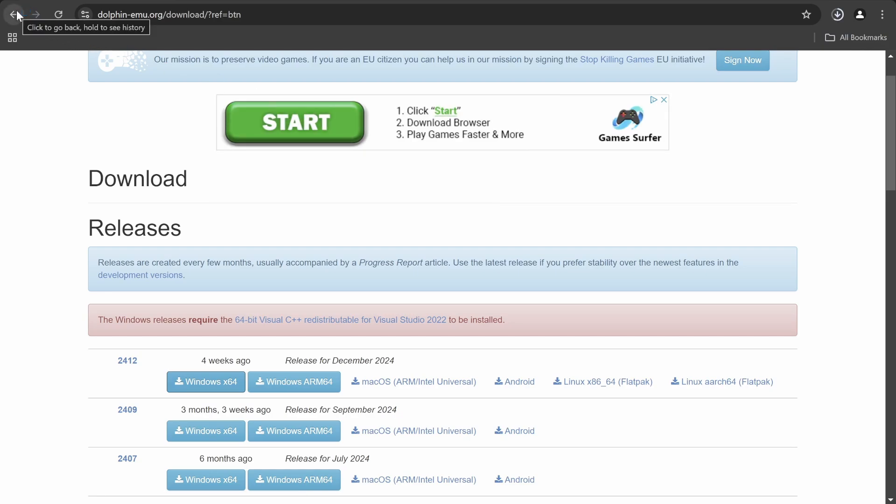
Show the downloaded dolphin-2412-x64.7z in its folder and extract the archive to the dolphin-2412-x64 folder in Downloads.
left_click(838, 15)
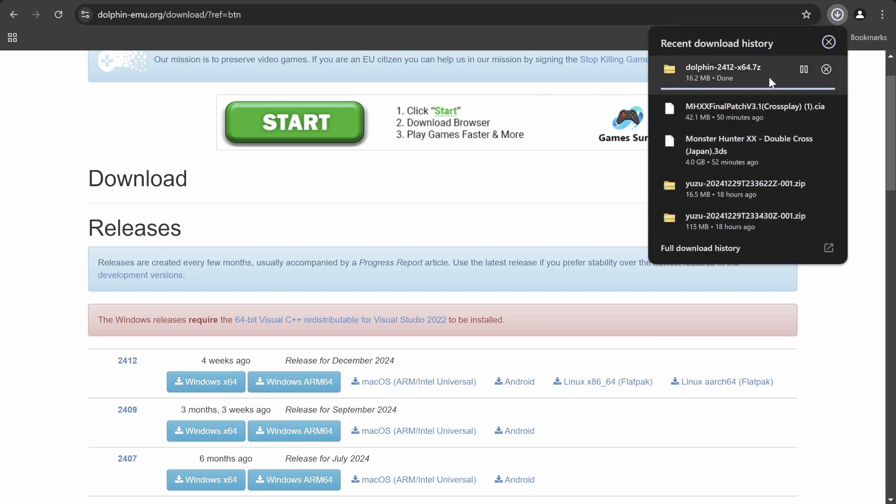
right_click(760, 74)
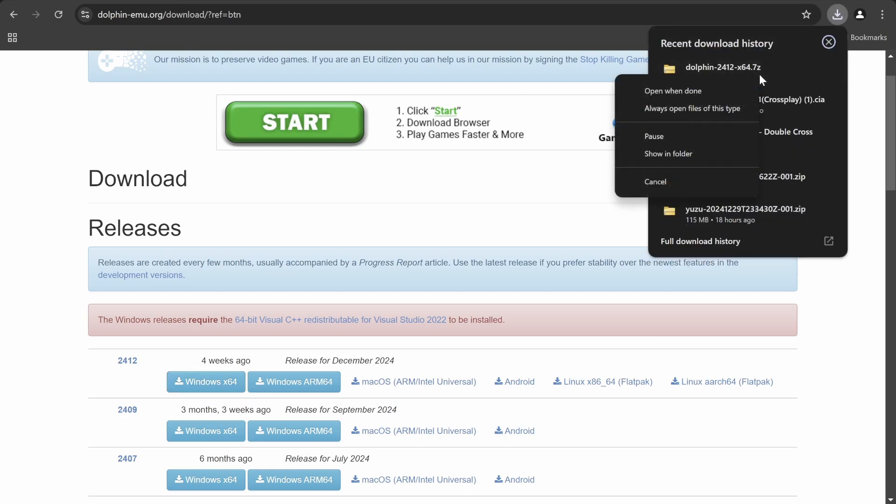
left_click(680, 153)
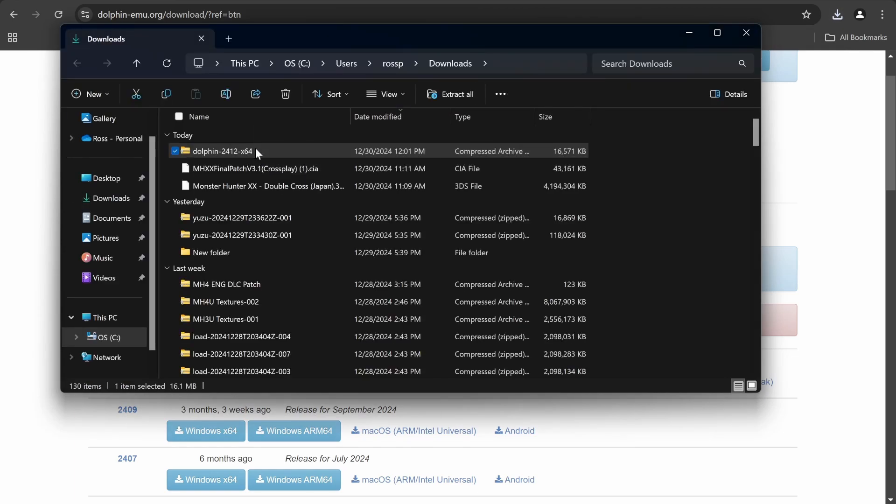
right_click(256, 151)
left_click(341, 260)
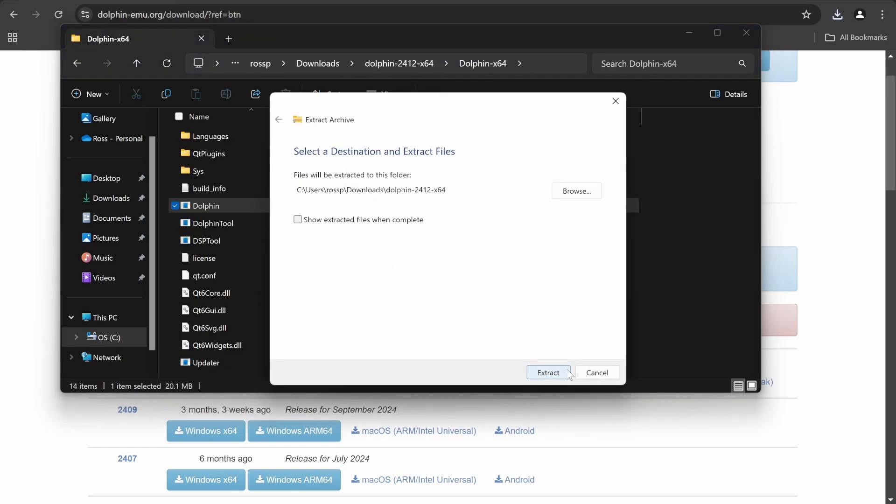
left_click(569, 373)
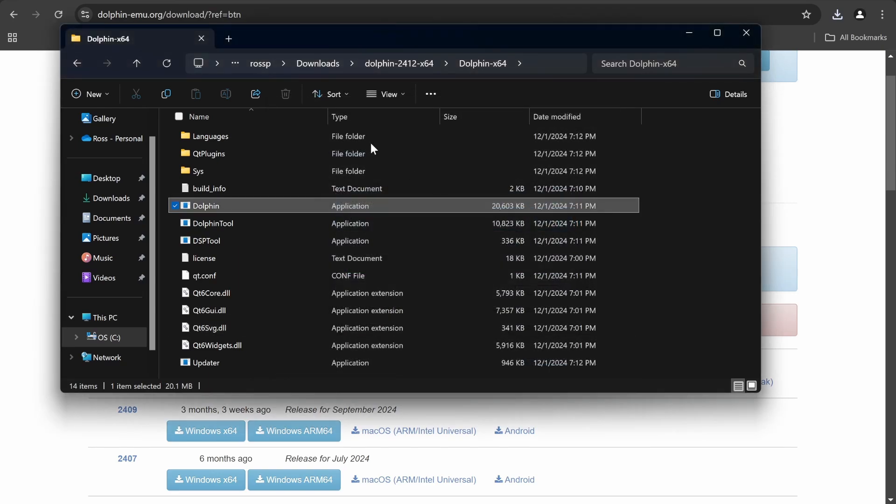
Launch the Dolphin application from the extracted Dolphin-x64 folder and authorize usage statistics reporting.
double_click(287, 207)
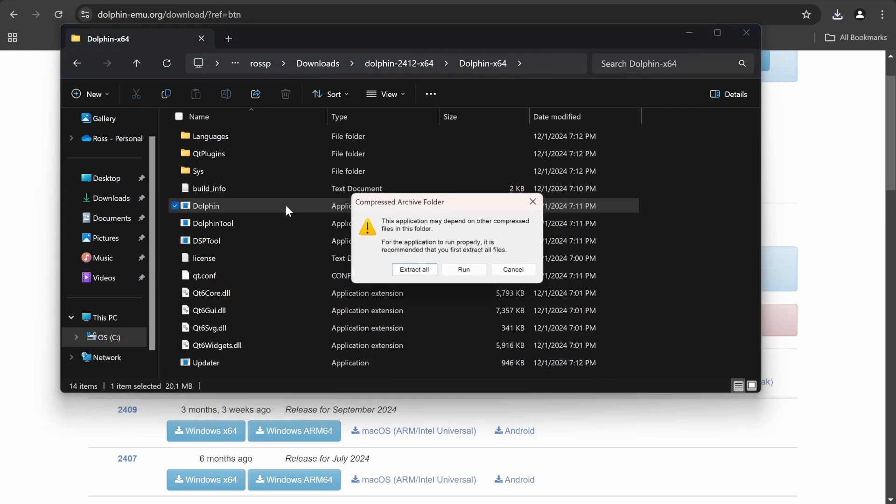
left_click(536, 202)
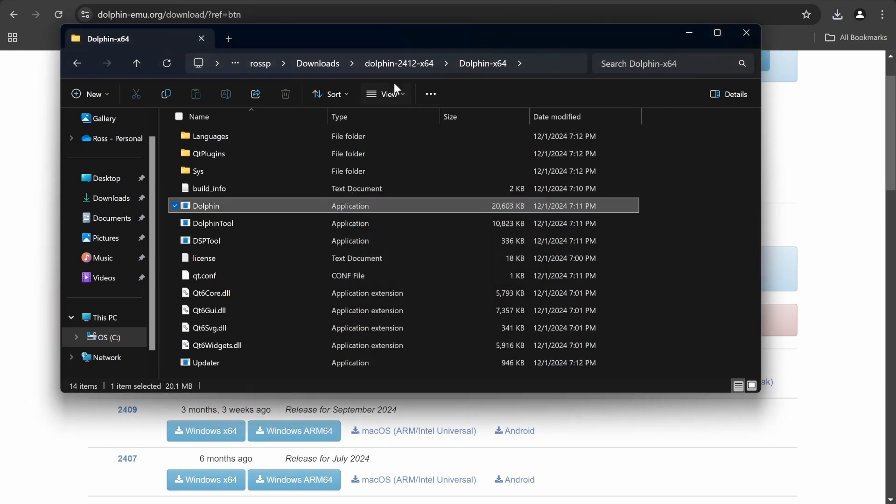
left_click(323, 64)
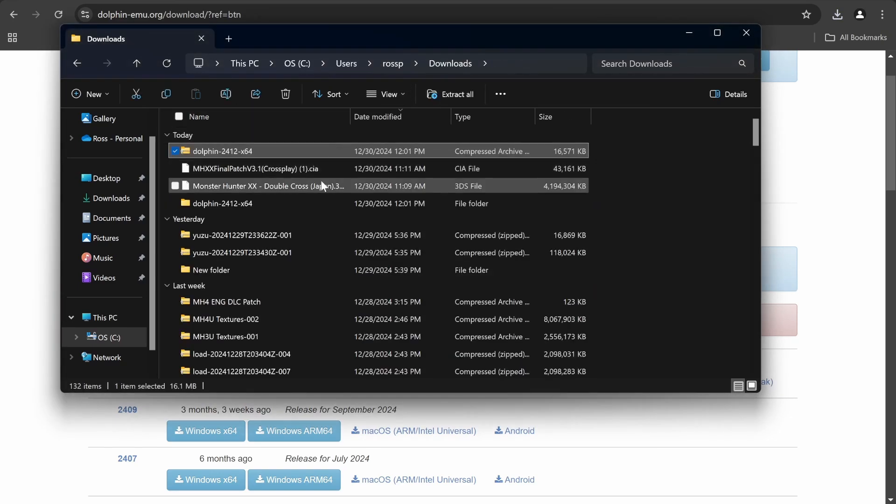
double_click(316, 201)
double_click(298, 147)
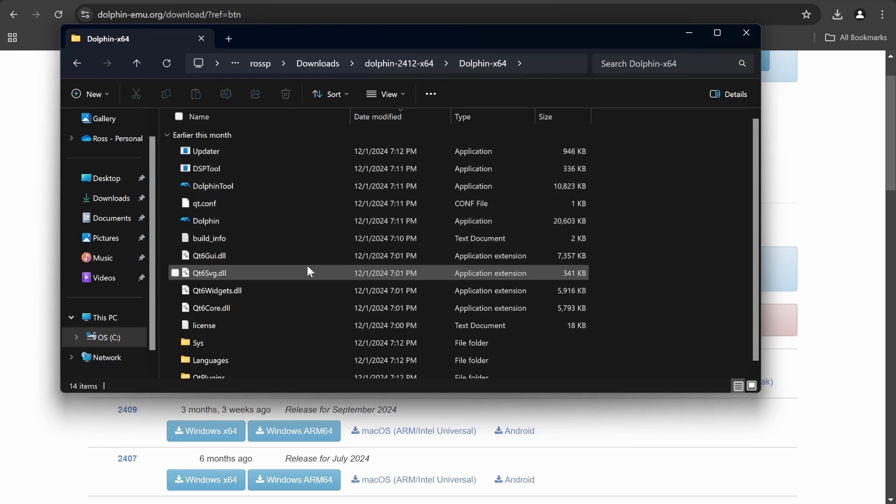
double_click(302, 217)
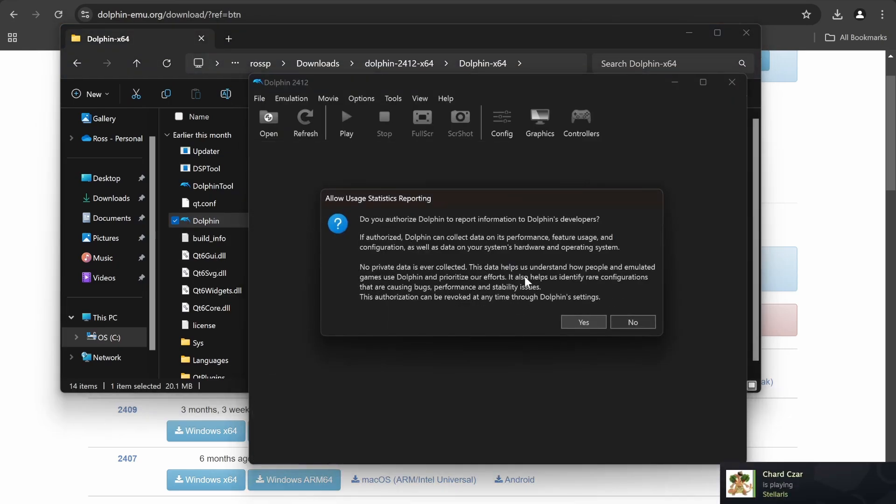
left_click(582, 323)
Close the file browser window and maximize the Dolphin window.
left_click(719, 33)
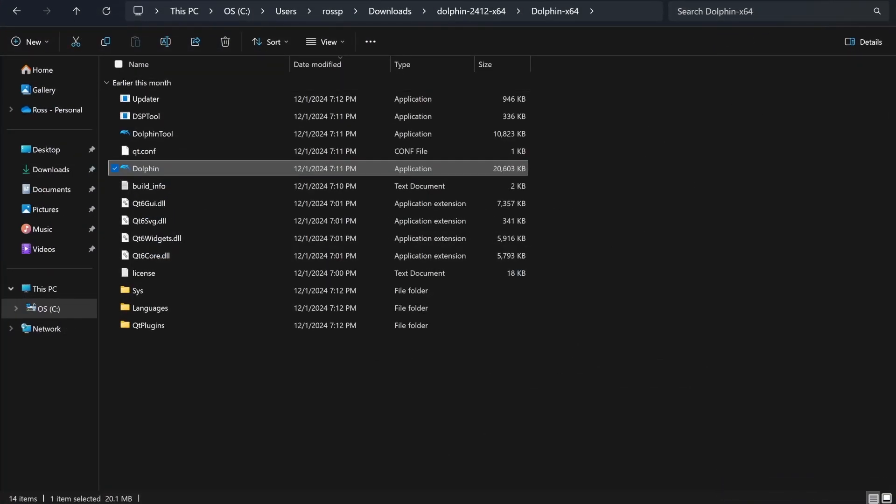
key("alt+F4")
left_click(703, 83)
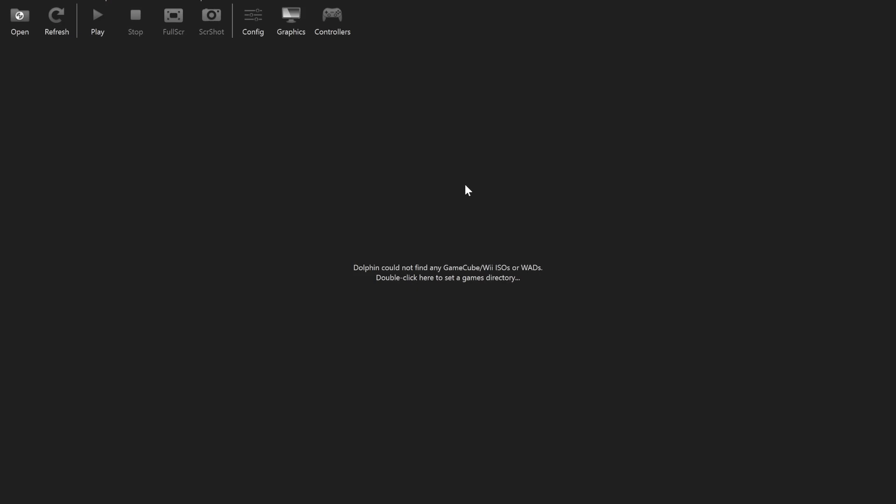
Open the games directory selection from the empty game list and dismiss it without choosing a folder.
double_click(489, 246)
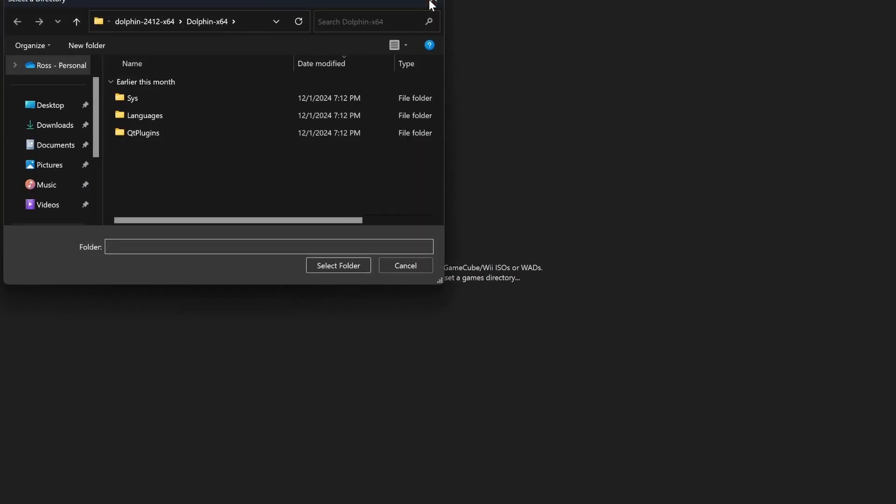
left_click(431, 3)
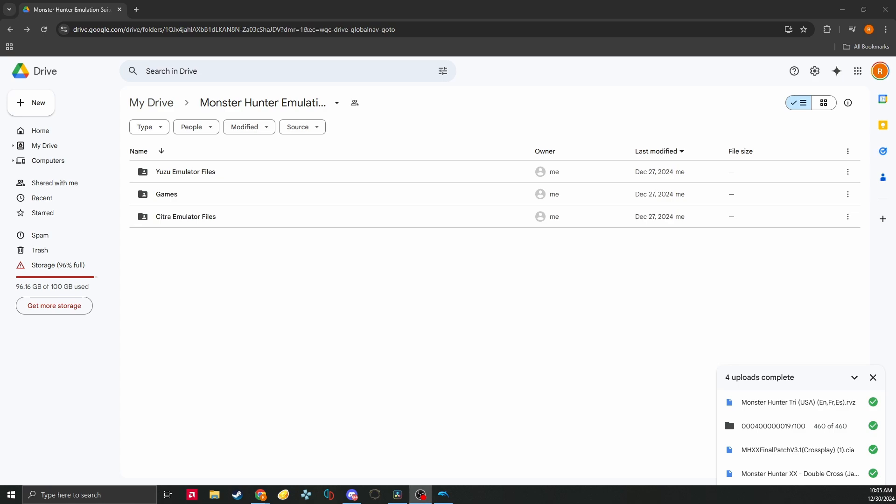
Open the Mhtri folder inside the Games folder of the shared Google Drive directory to view the game file.
double_click(244, 195)
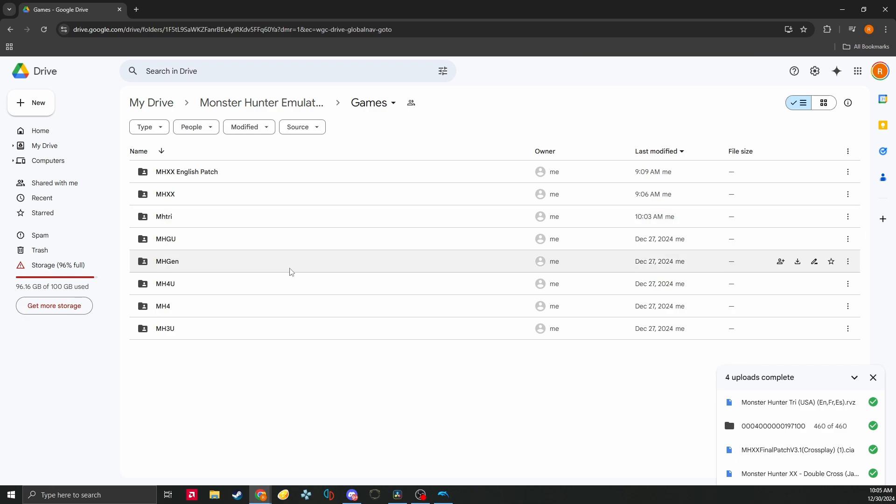
double_click(262, 227)
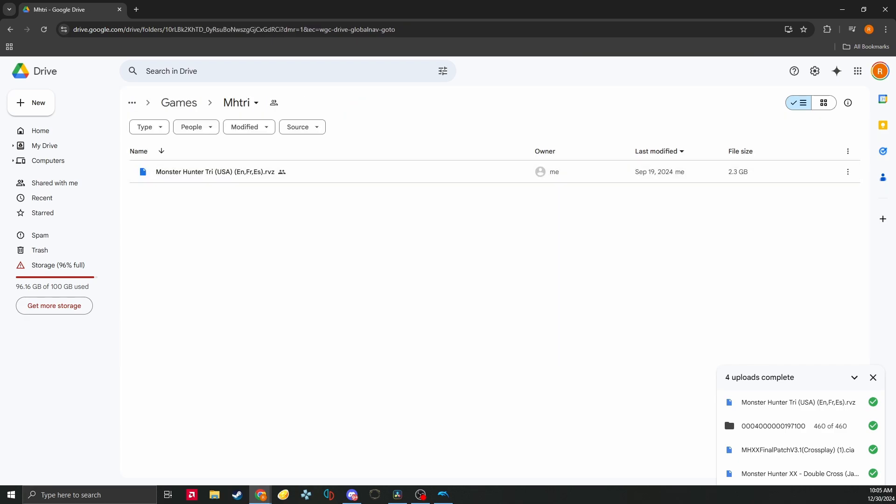
Switch to Dolphin, view the game folder paths in the configuration, and browse Local Disk (C:) for a folder without adding one.
left_click(444, 496)
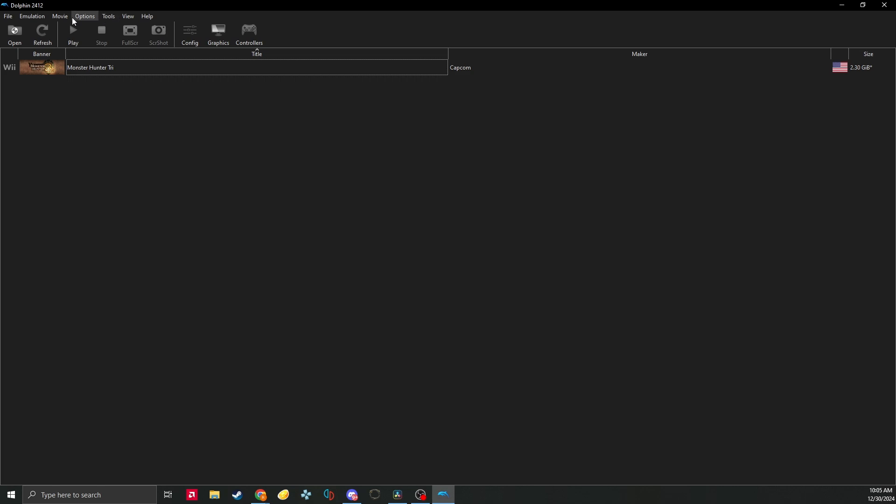
left_click(43, 17)
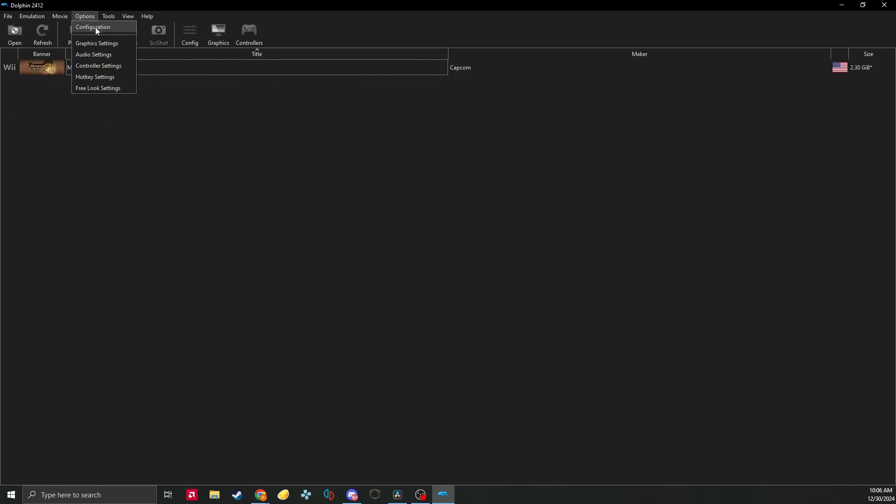
left_click(96, 27)
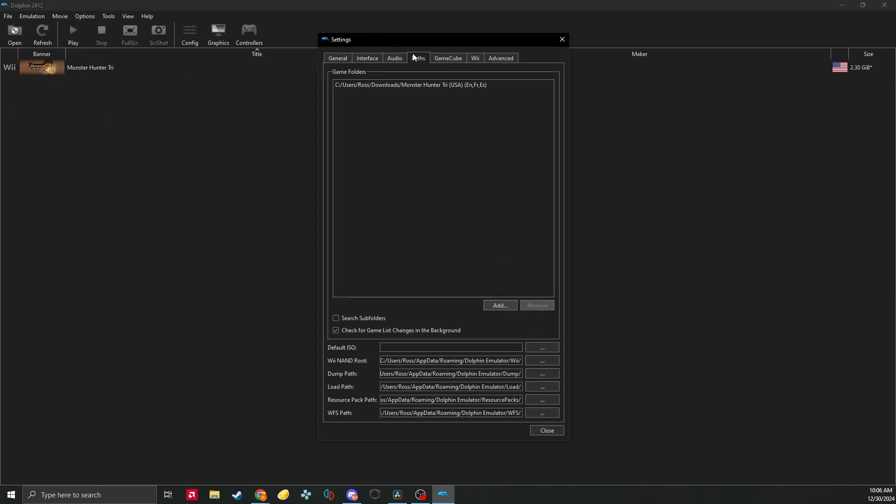
left_click(509, 304)
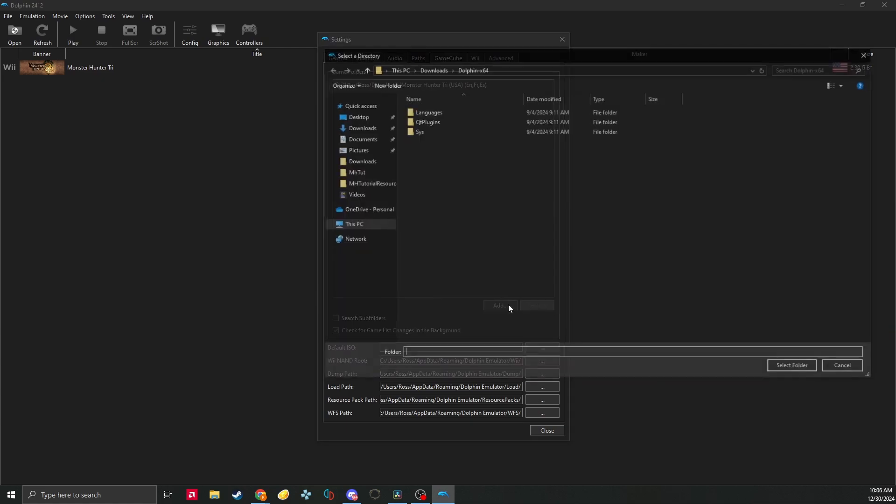
left_click_drag(443, 58, 428, 172)
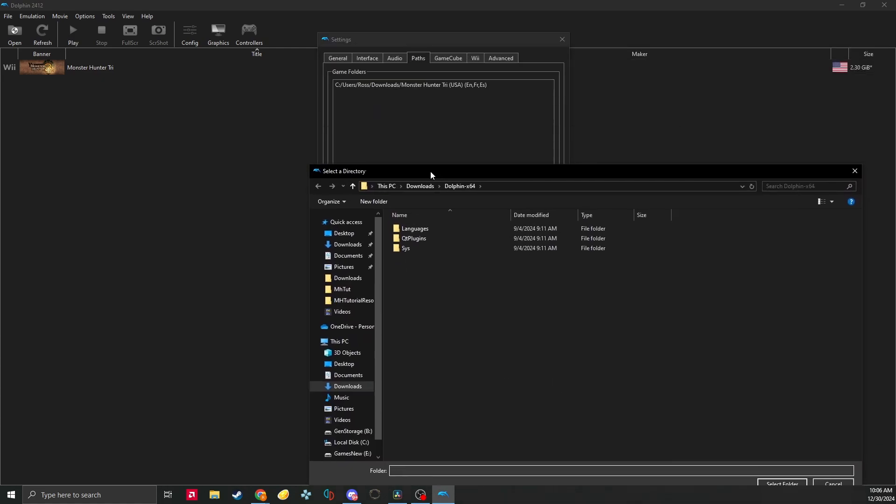
left_click(357, 444)
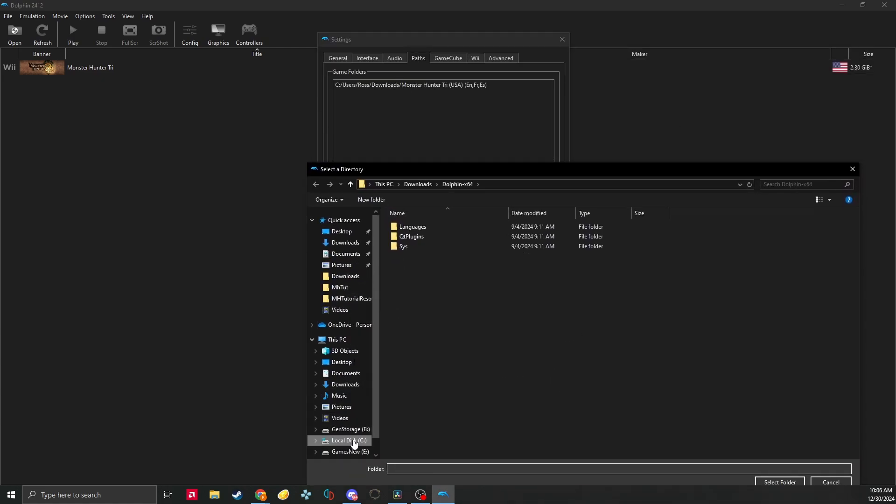
left_click_drag(560, 155, 519, 155)
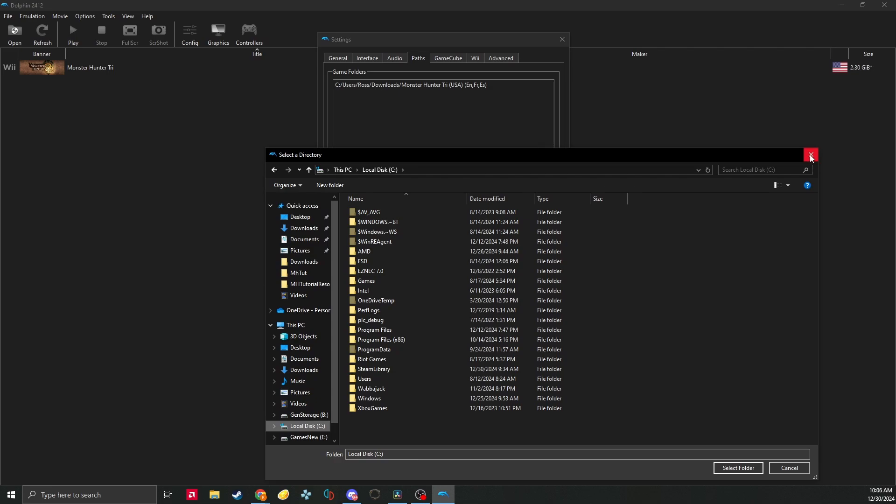
left_click(811, 154)
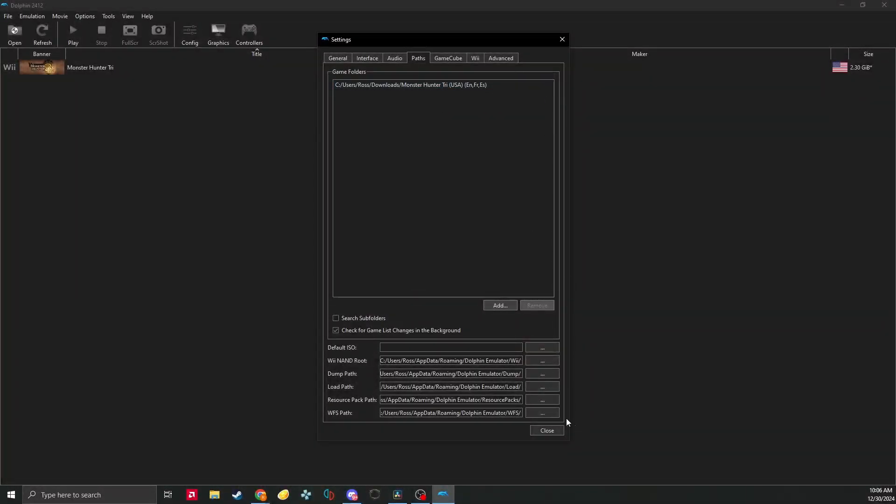
left_click(562, 40)
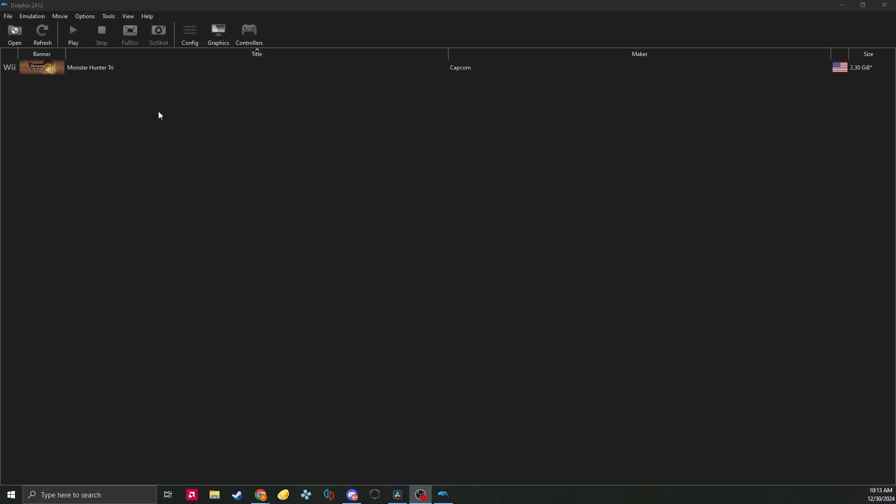
Open the controller settings and review the device types for Wii Remote 1, keeping Emulated Wii Remote.
left_click(85, 18)
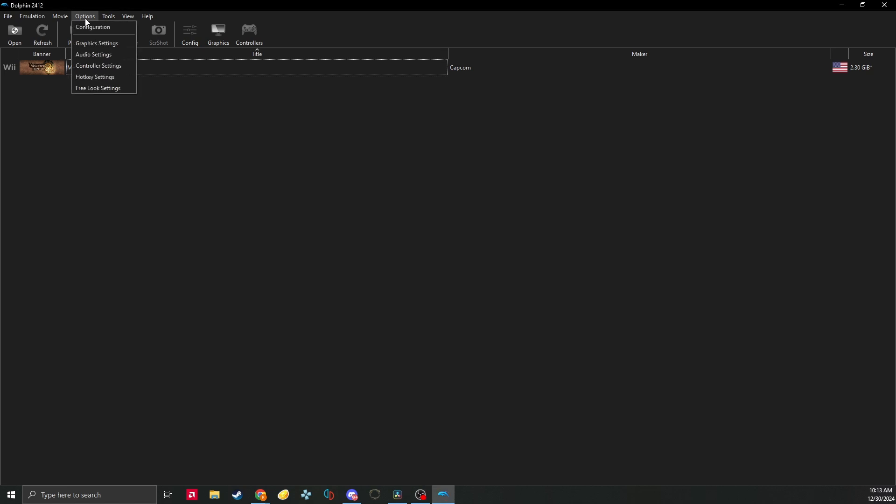
left_click(111, 69)
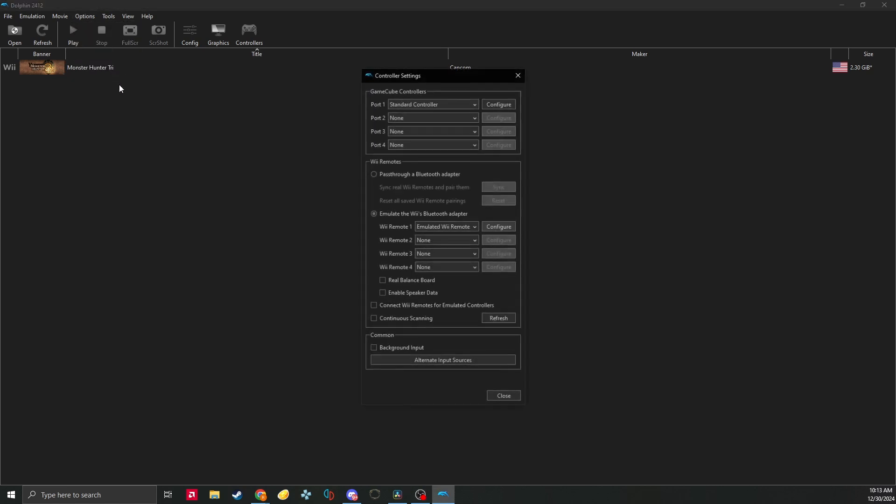
left_click_drag(424, 80, 689, 121)
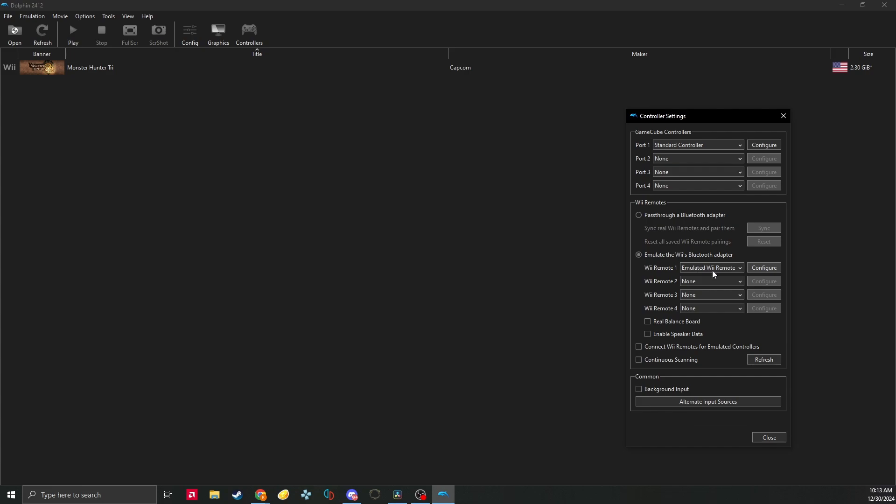
left_click(725, 267)
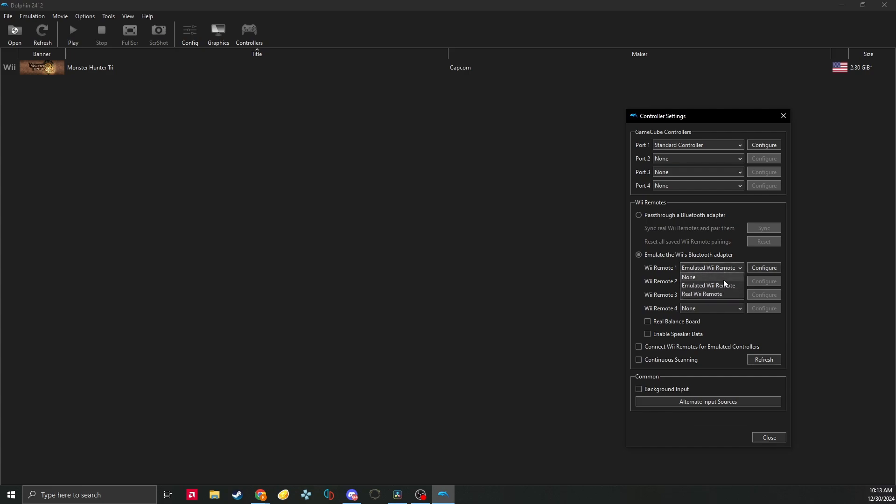
left_click(730, 270)
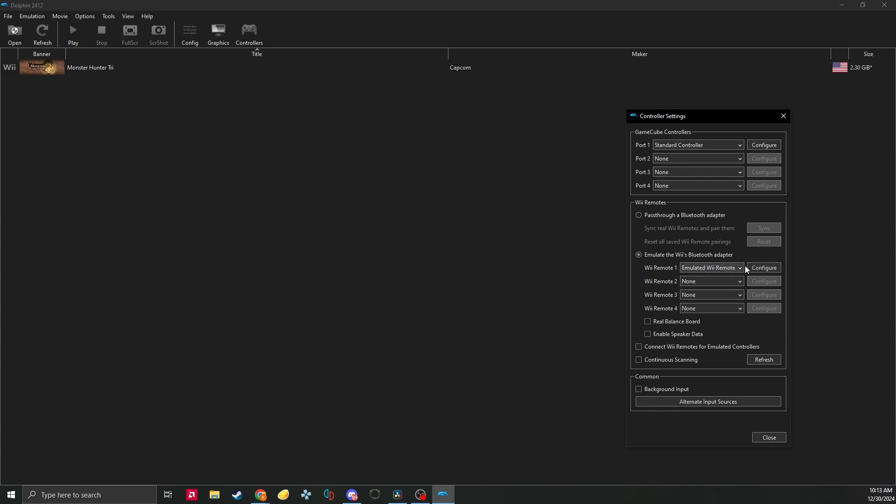
Open the configuration of the emulated Wii Remote 1 and move its window clear of the game list.
left_click(770, 271)
left_click_drag(671, 89, 661, 68)
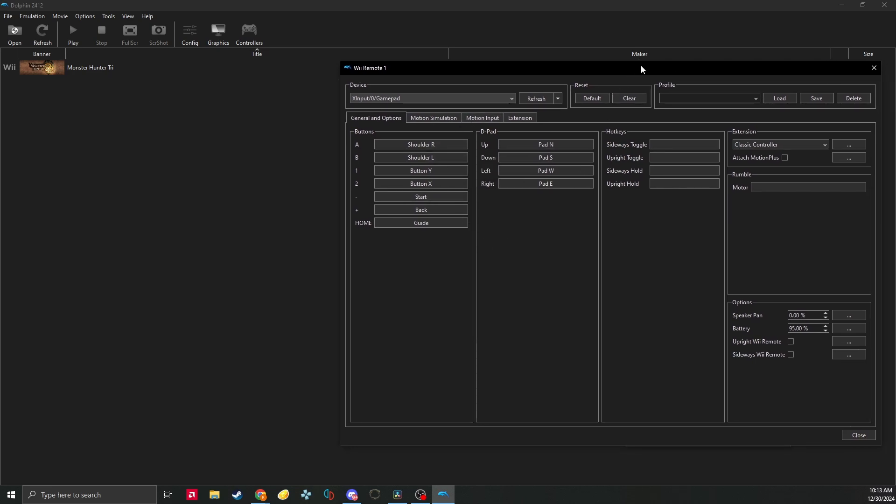
left_click_drag(642, 70, 631, 64)
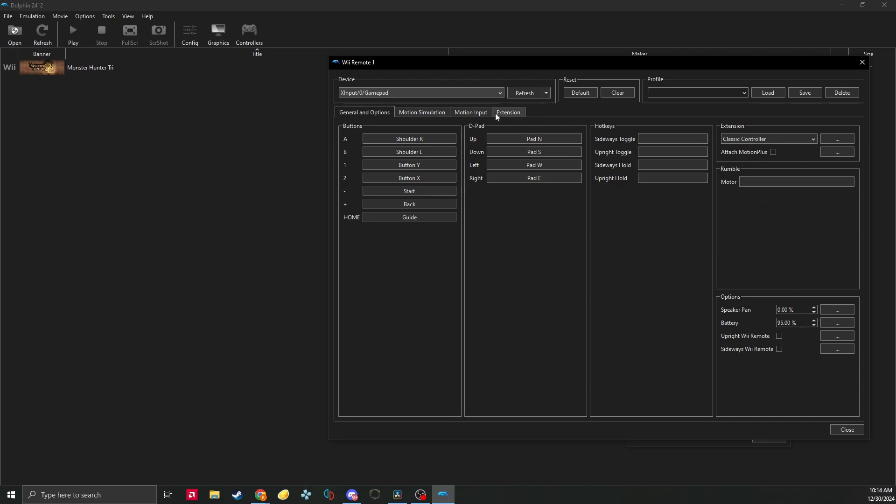
Review the Classic Controller extension mappings for Wii Remote 1, keep XInput/0/Gamepad as the device, and close the controller settings.
left_click(509, 114)
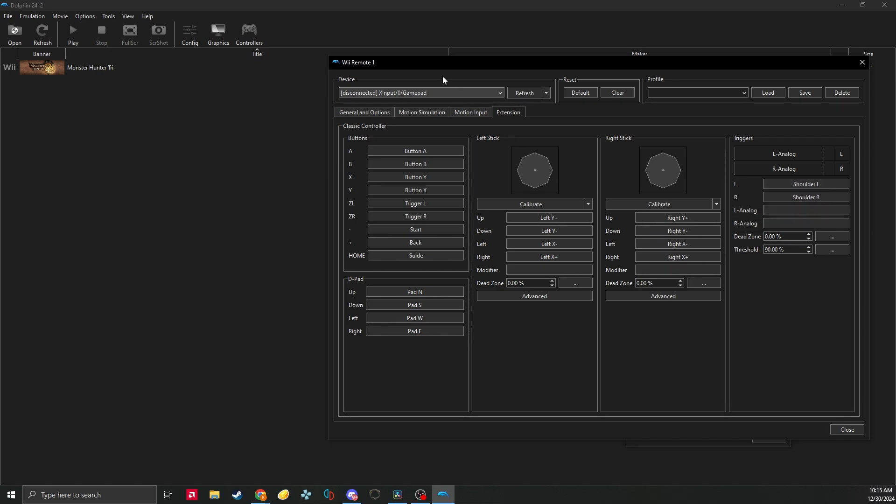
left_click(460, 93)
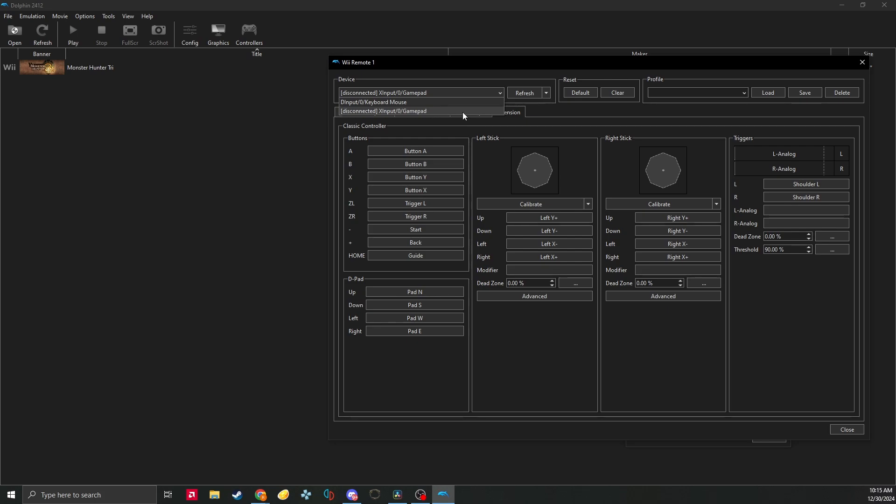
left_click(465, 112)
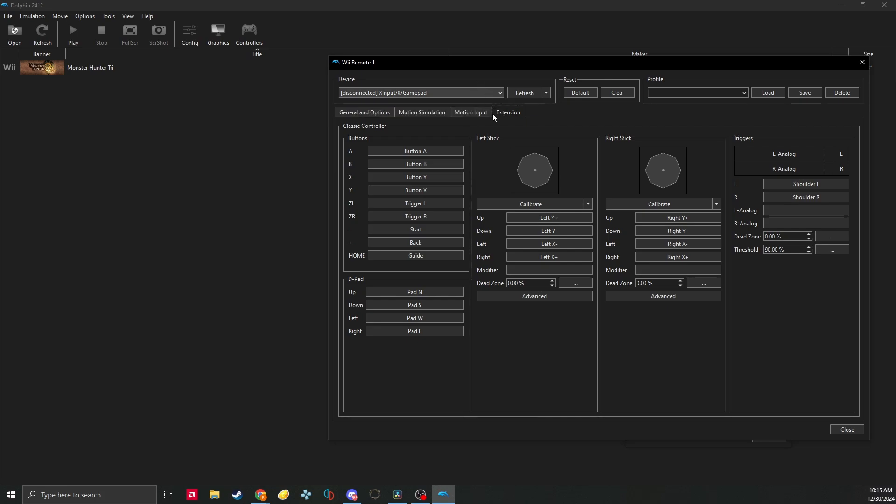
left_click(842, 430)
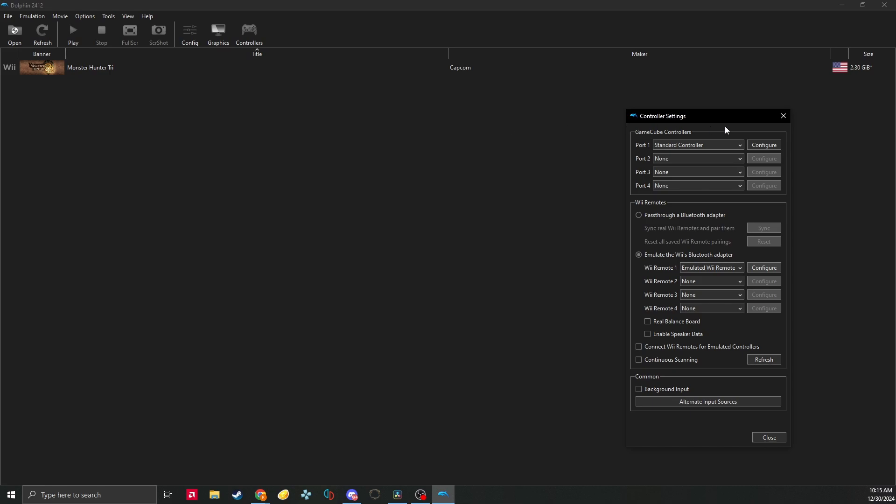
left_click(784, 117)
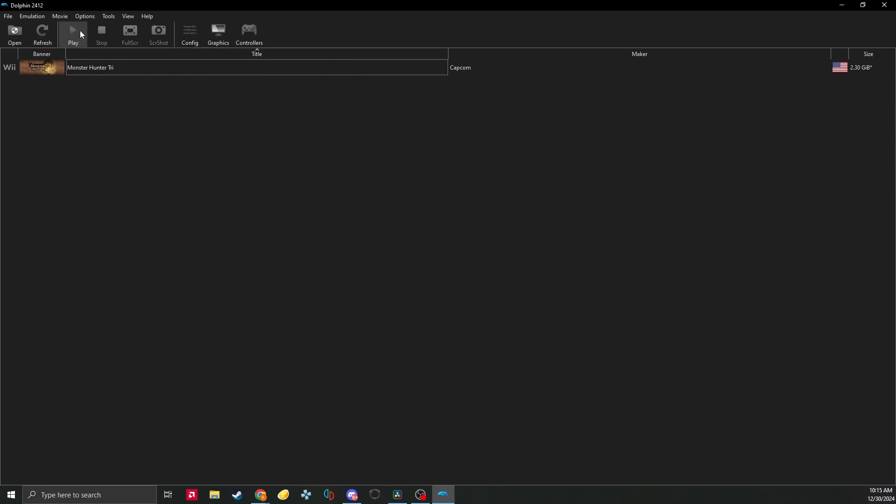
Review the general and enhancement options in the graphics settings, including the internal resolution, and close them.
left_click(85, 18)
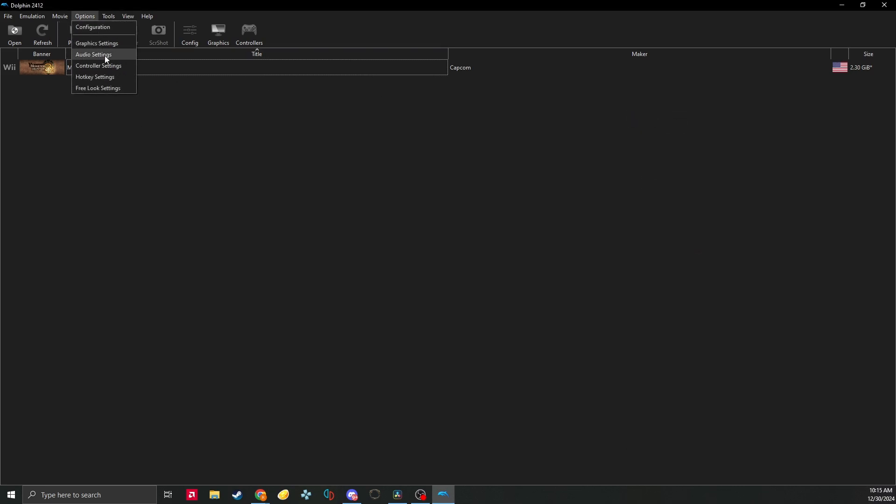
left_click(105, 44)
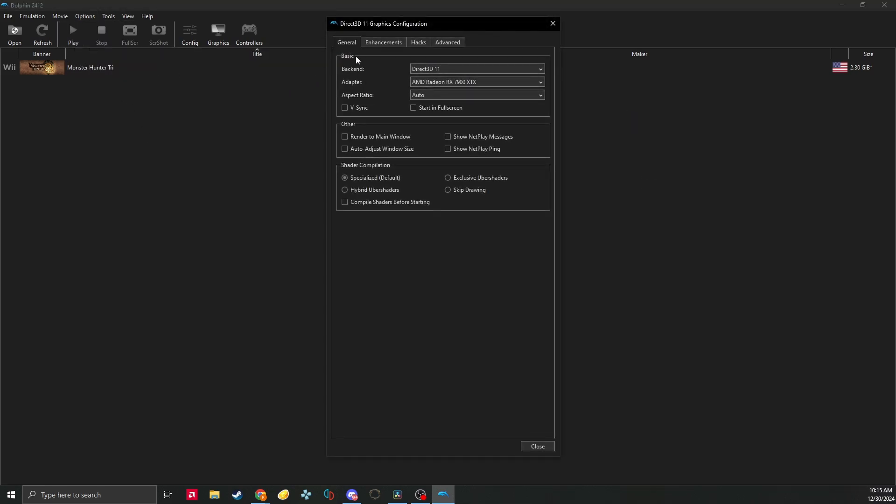
left_click(383, 42)
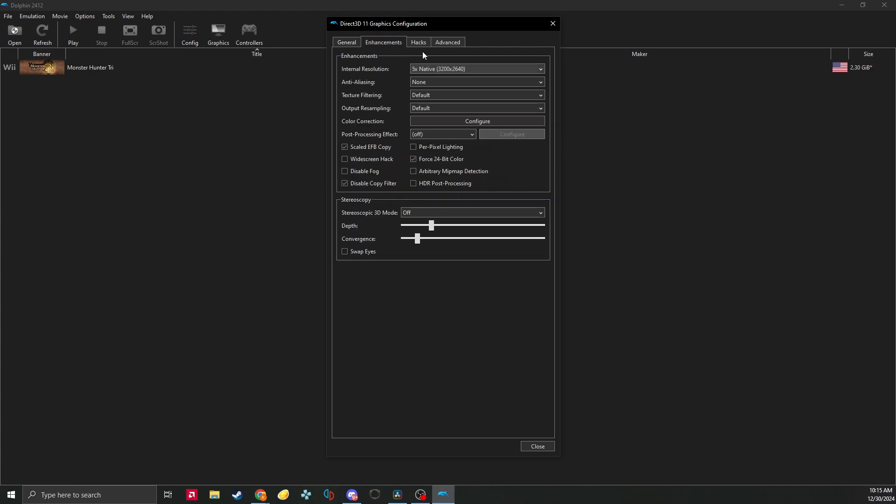
left_click(552, 23)
Launch Monster Hunter Tri from the game list.
double_click(80, 68)
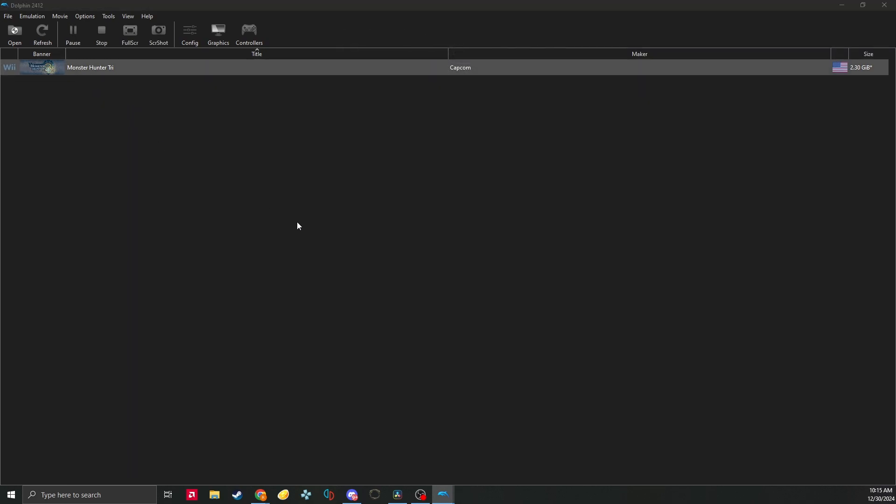